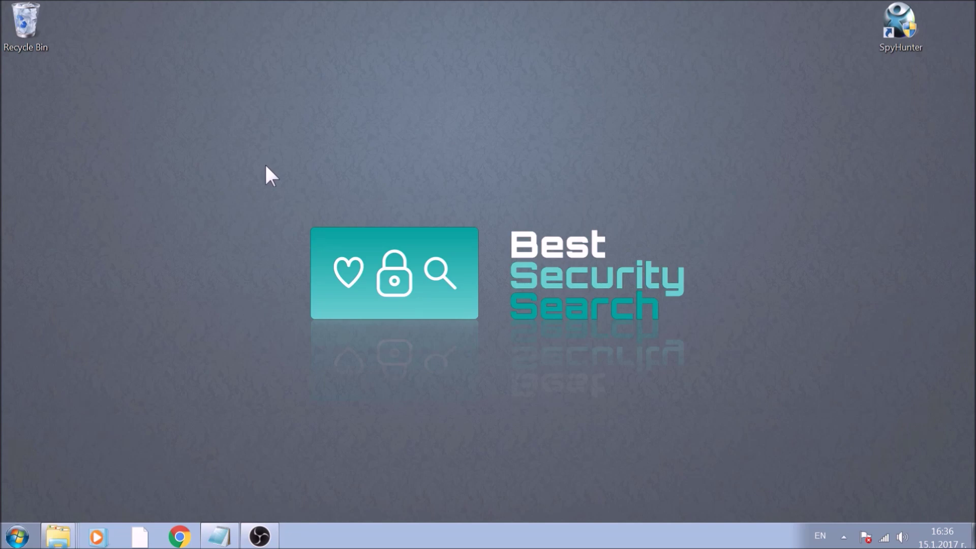
# - Search the Start menu for 'System Configuration' and launch the utility
pyautogui.click(17, 542)
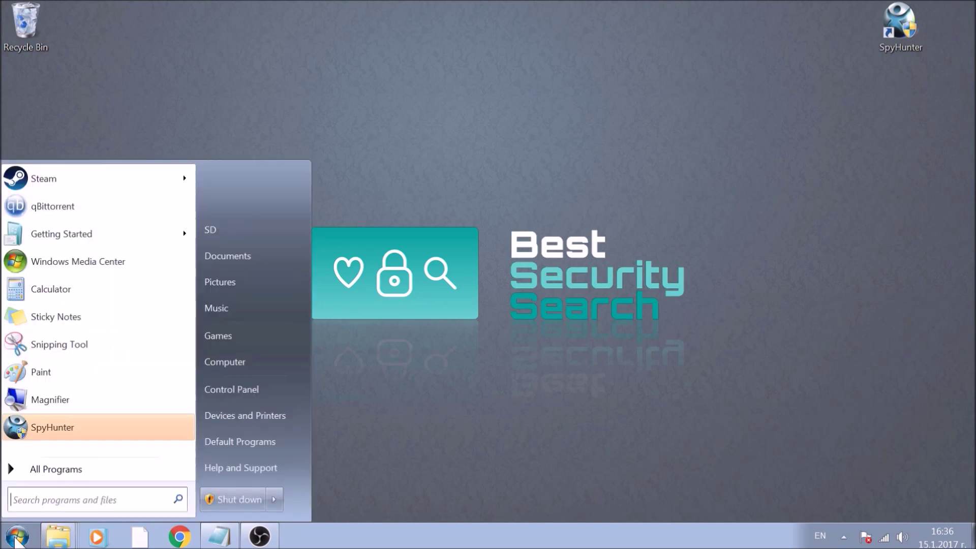
pyautogui.click(27, 500)
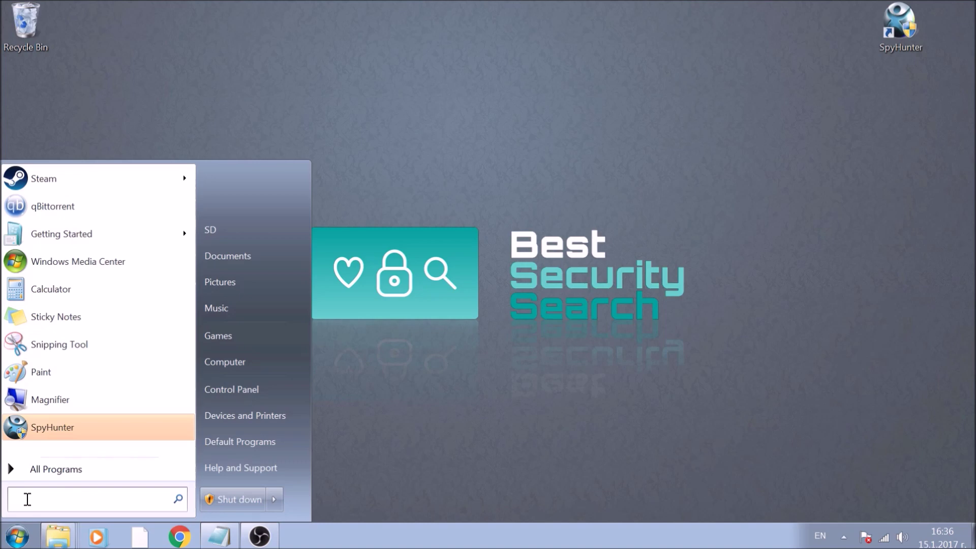
pyautogui.write('Syste')
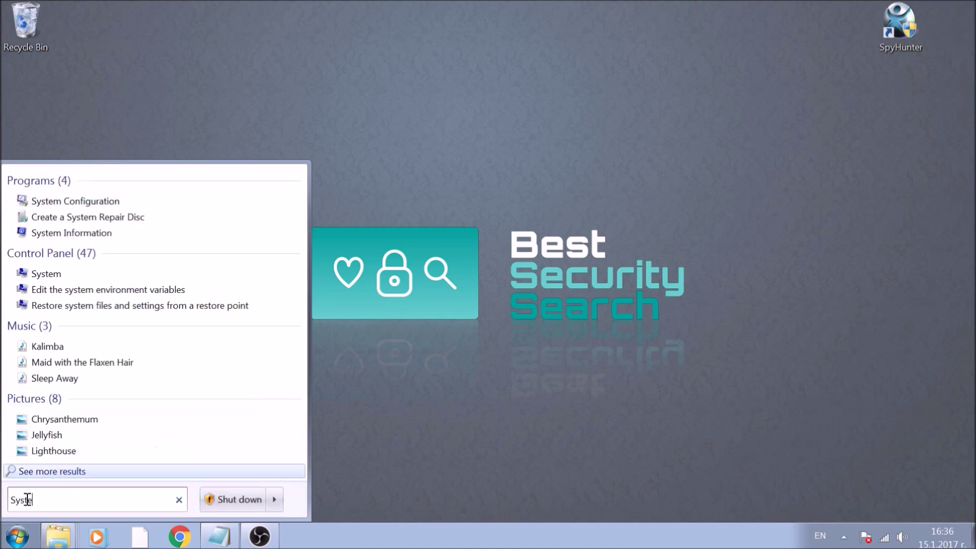
pyautogui.write('m ')
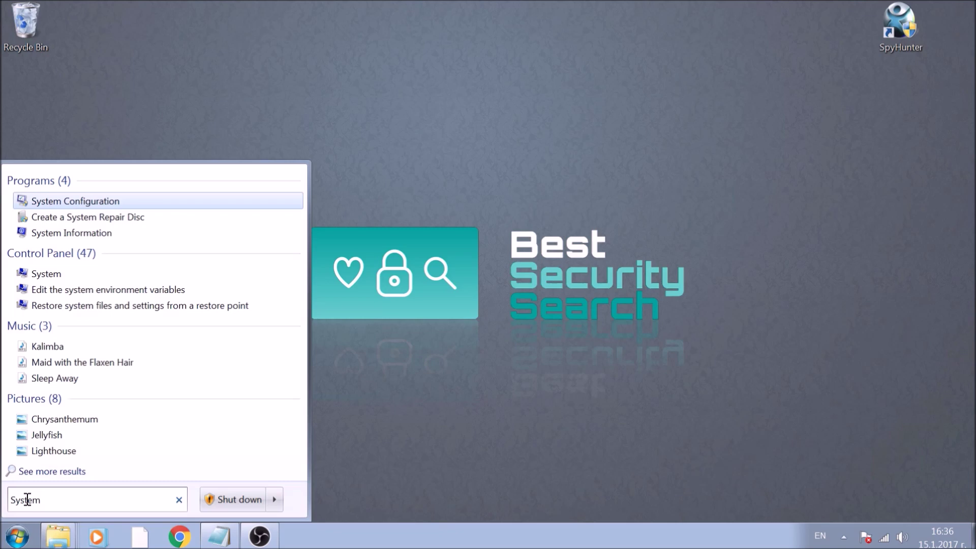
pyautogui.write('Confi')
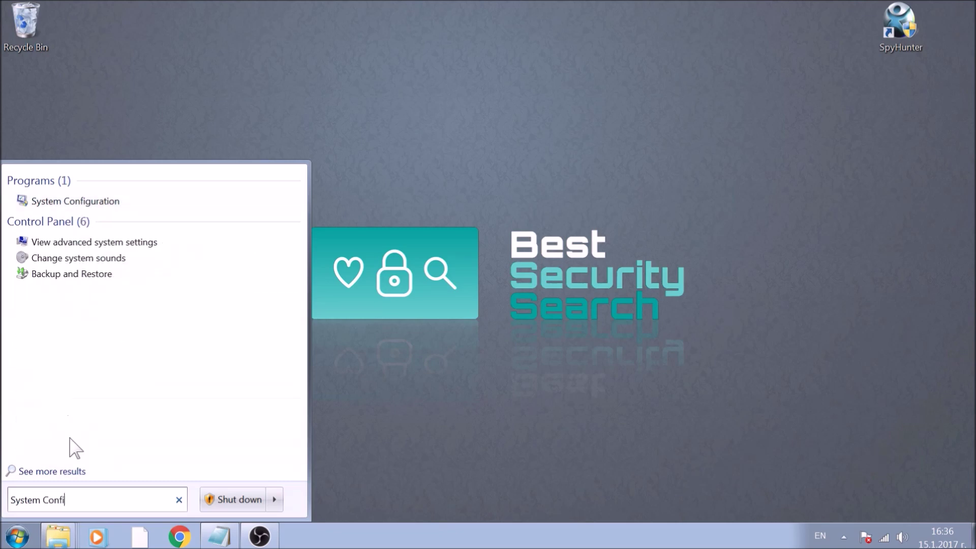
pyautogui.write('guration')
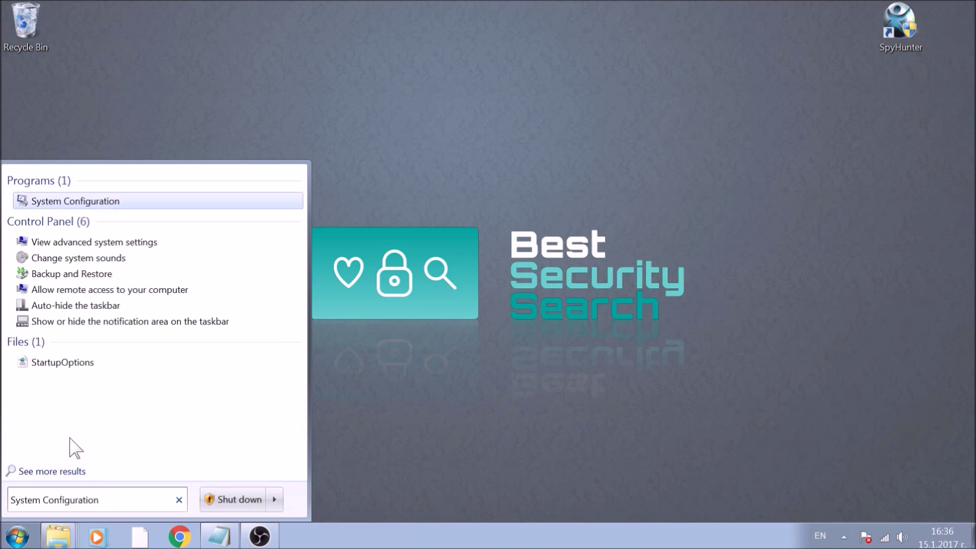
pyautogui.click(70, 203)
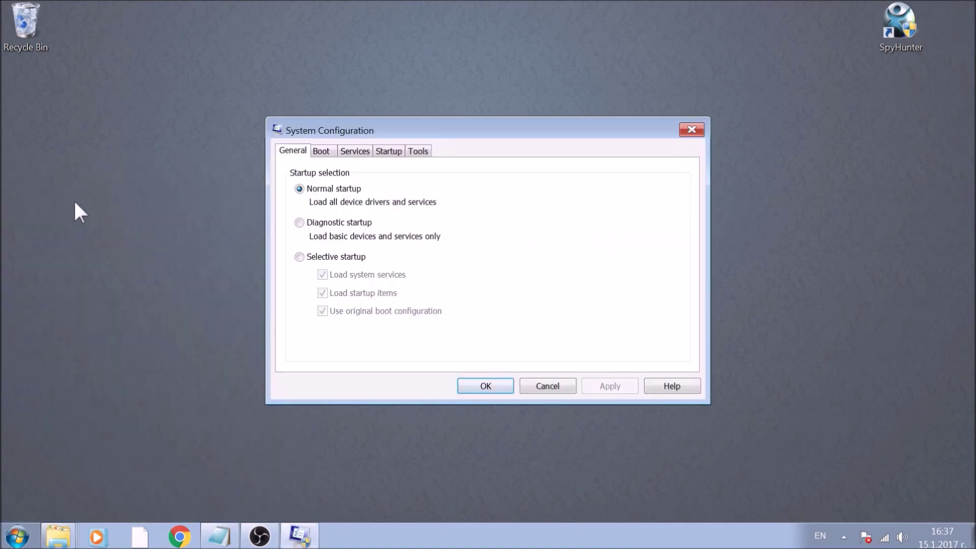
# - On the Boot tab, enable Safe boot with Network, then apply and confirm
pyautogui.click(331, 156)
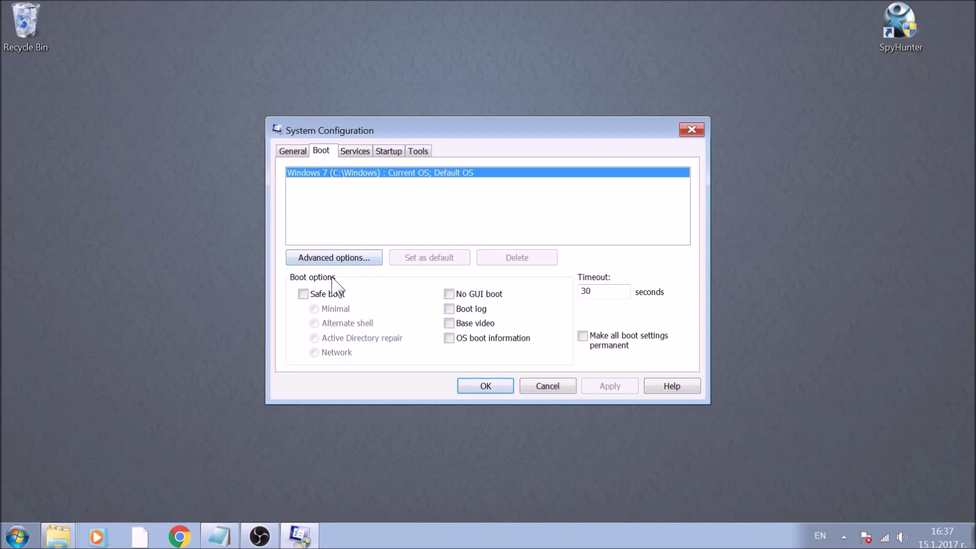
pyautogui.click(333, 296)
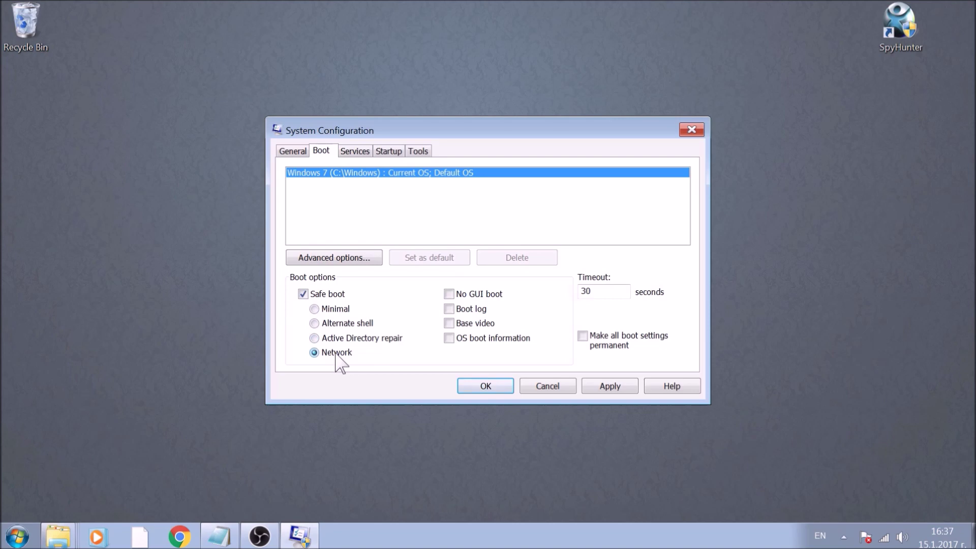
pyautogui.click(597, 384)
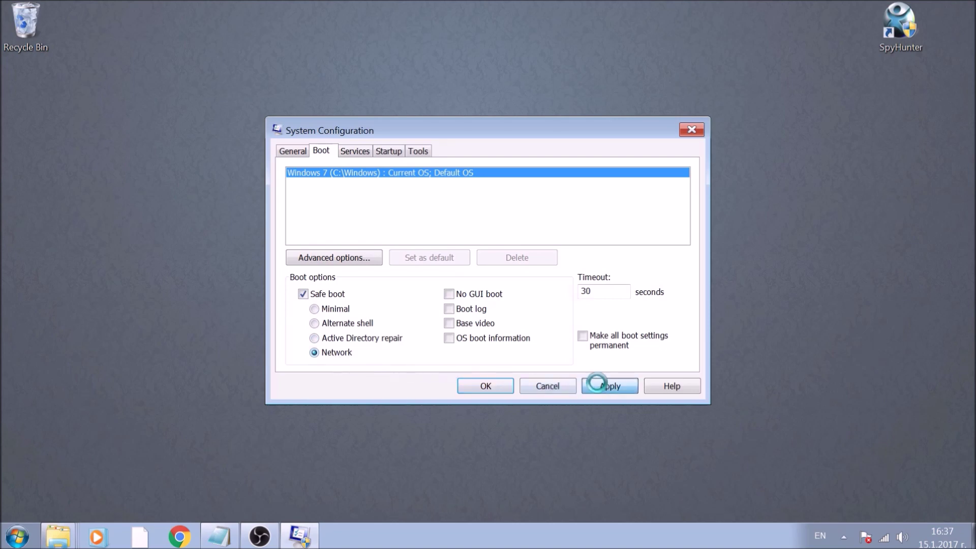
pyautogui.click(505, 384)
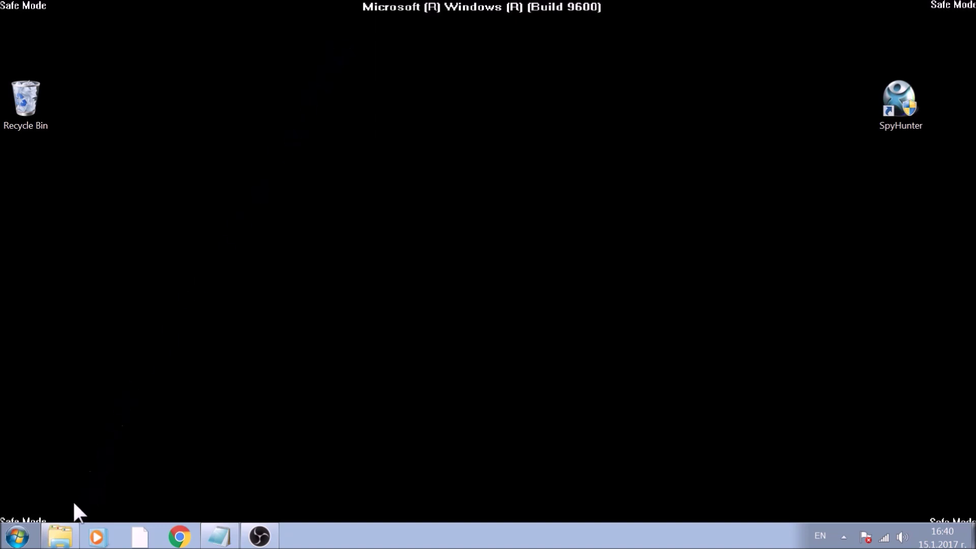
# - Open Computer from Start and search it for the malicious file DLL ('exte:llmalicious file')
pyautogui.click(18, 537)
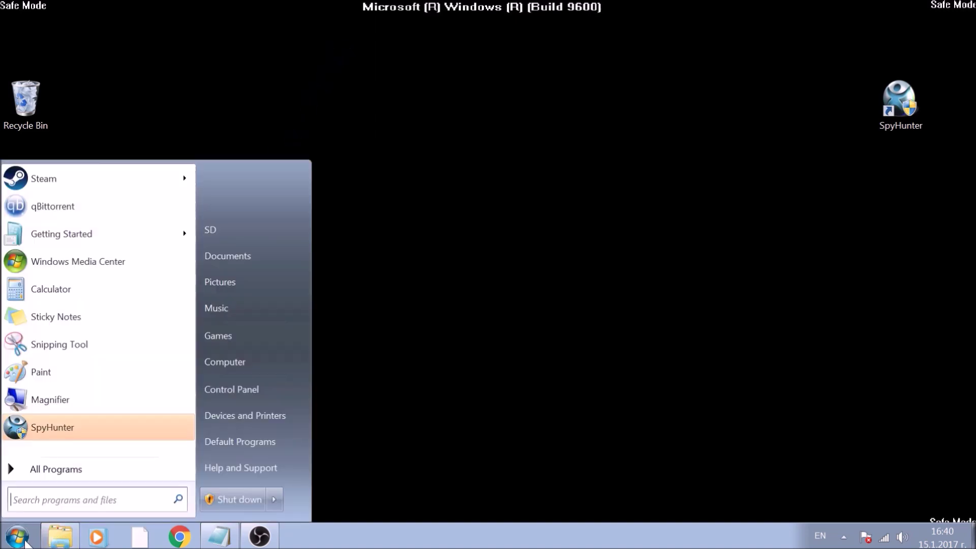
pyautogui.click(219, 362)
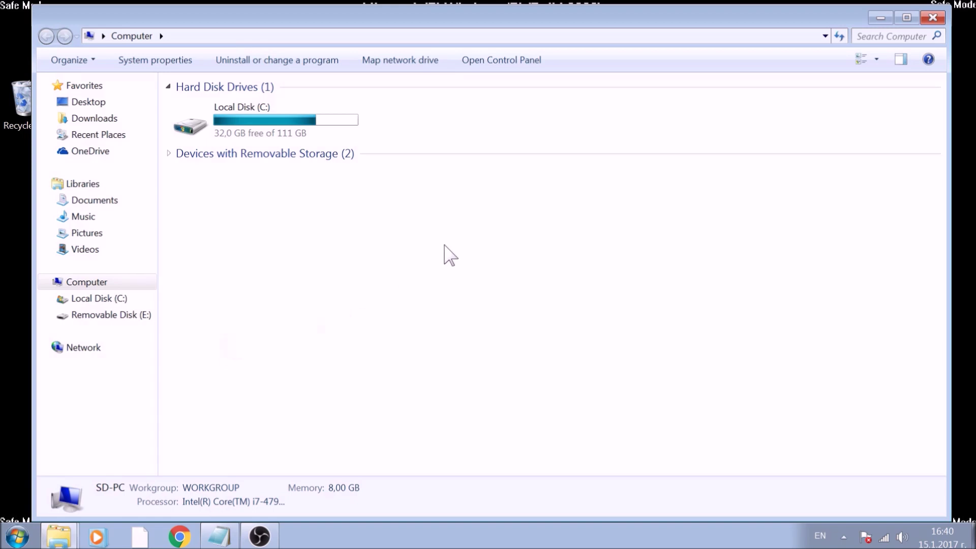
pyautogui.click(893, 36)
pyautogui.write('fil')
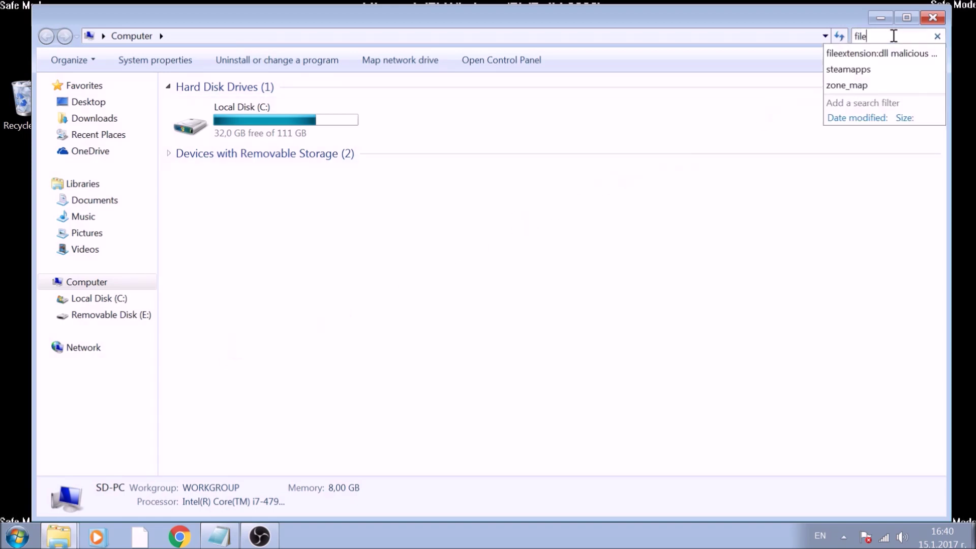
pyautogui.write('extens')
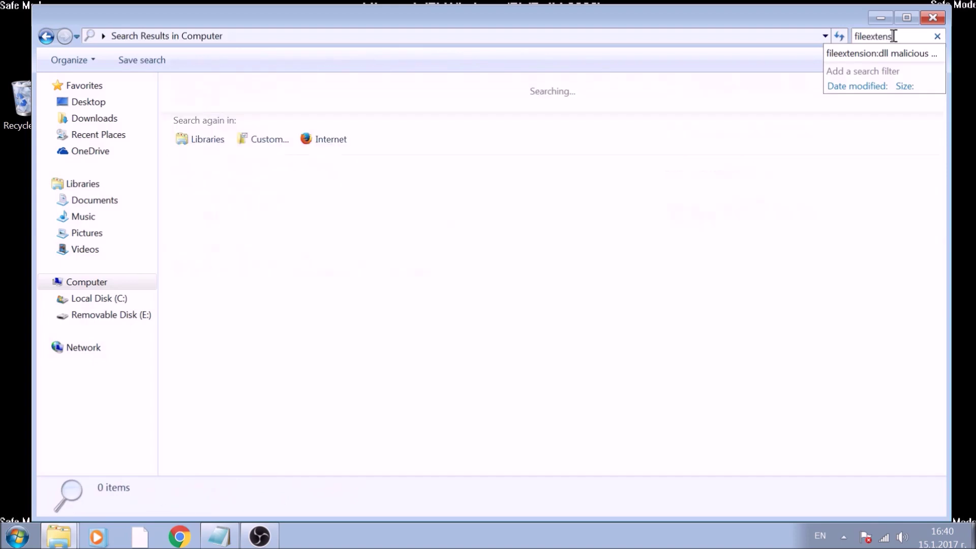
pyautogui.write('ion:d')
pyautogui.write('ll')
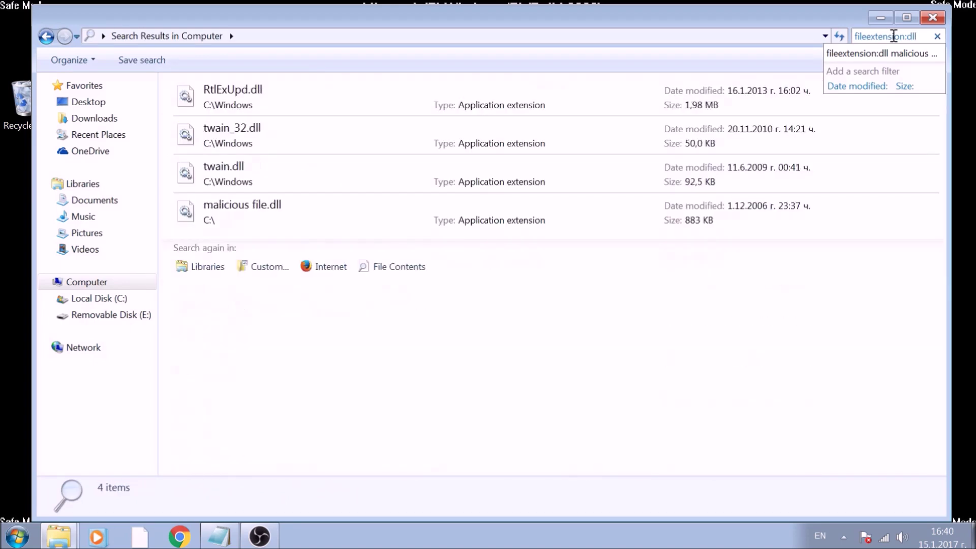
pyautogui.write('mal')
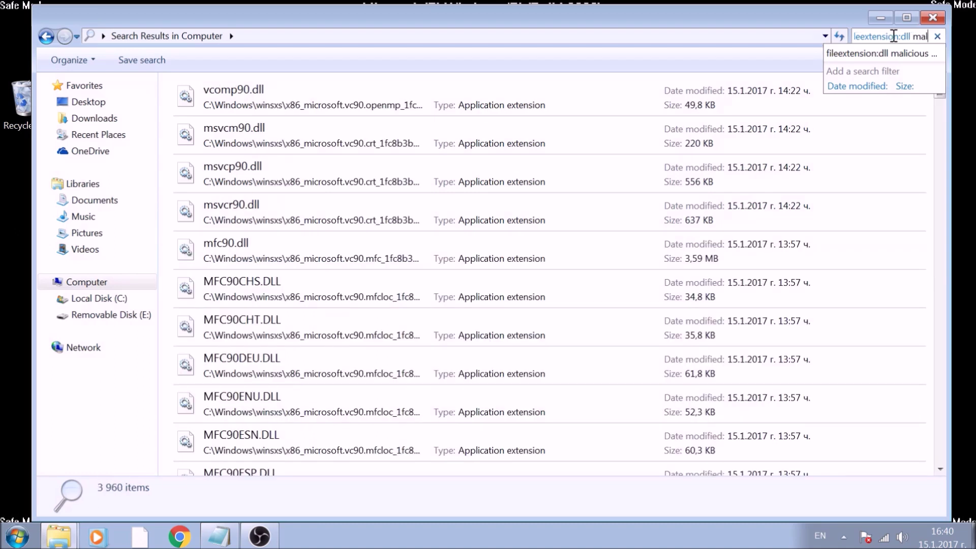
pyautogui.write('icious fi')
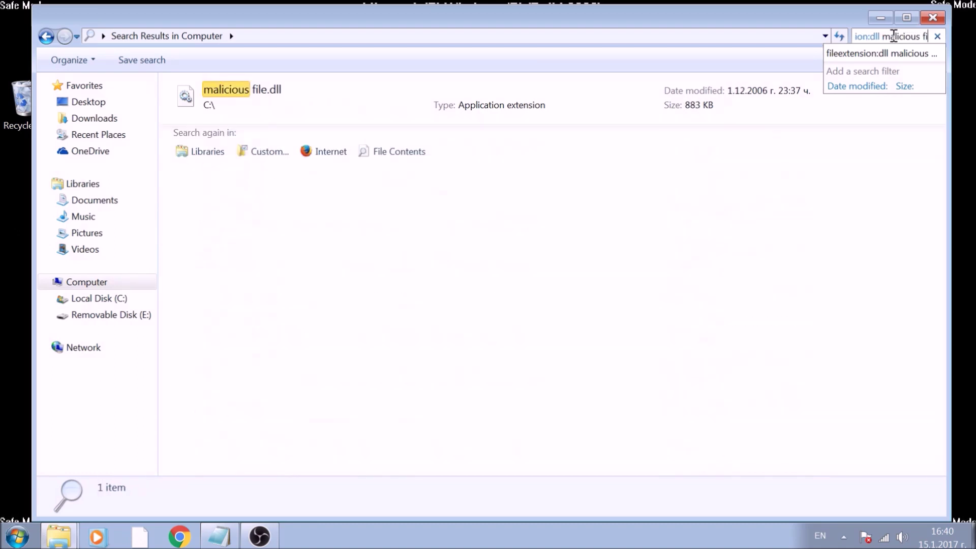
pyautogui.write('le')
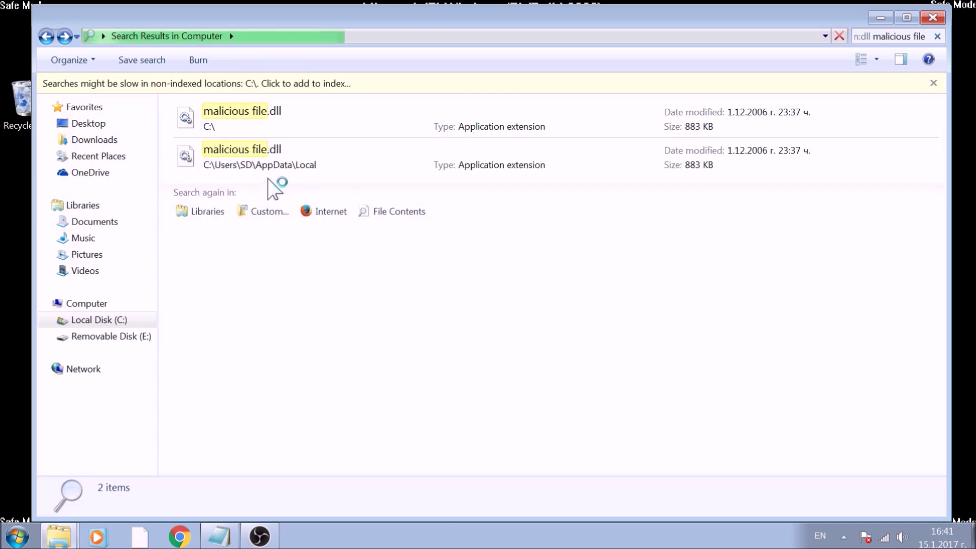
# - Open the AppData\Local result's folder and permanently delete malicious file.dll with Shift+Delete
pyautogui.click(265, 153)
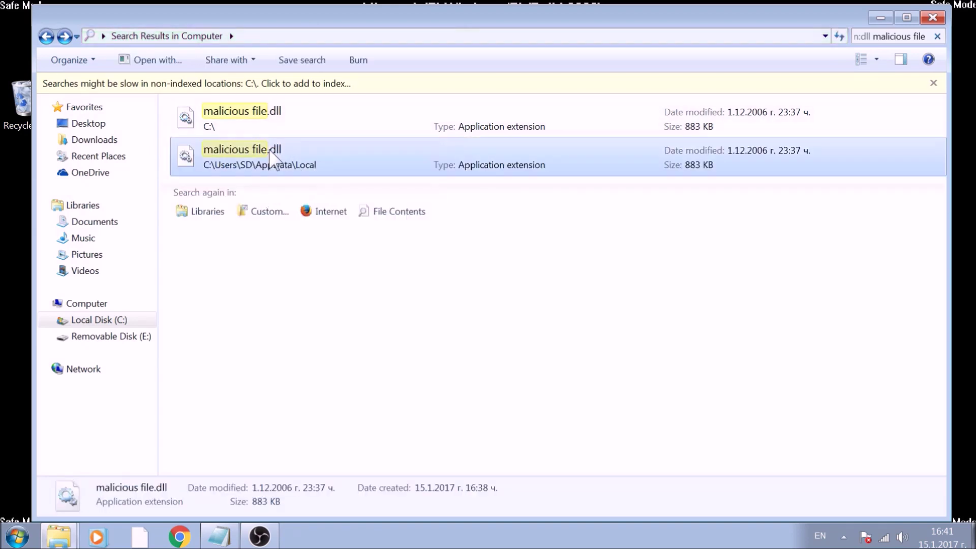
pyautogui.rightClick(269, 151)
pyautogui.click(327, 379)
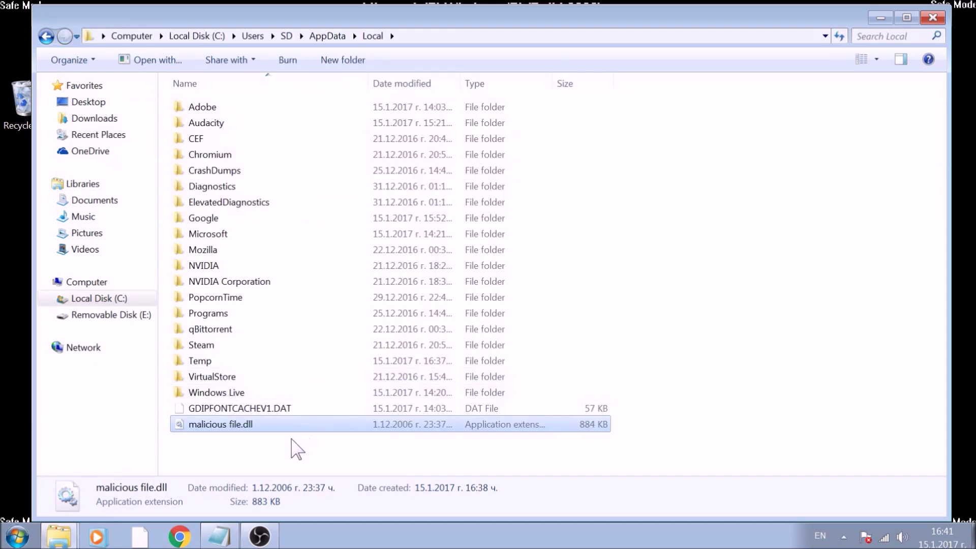
pyautogui.click(293, 449)
pyautogui.click(247, 426)
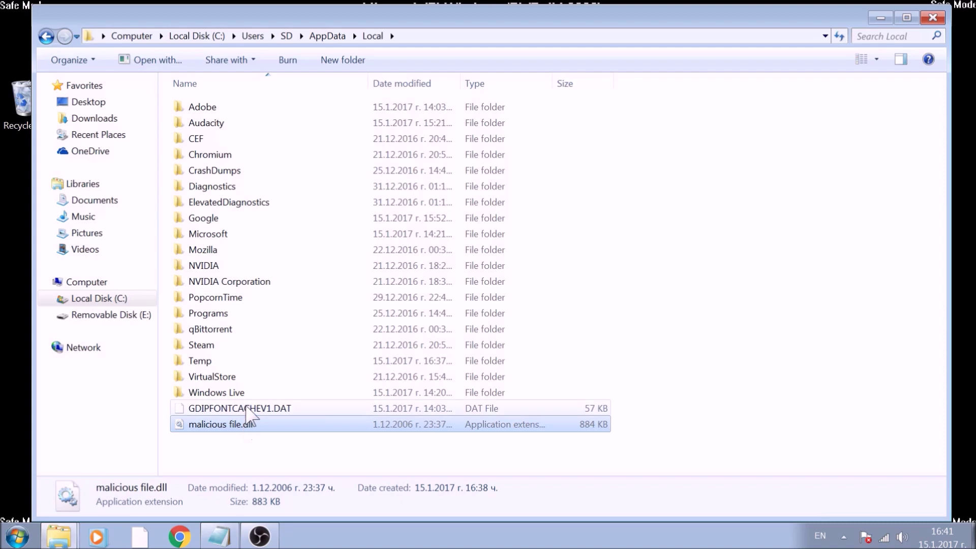
pyautogui.hotkey('shift', 'Delete')
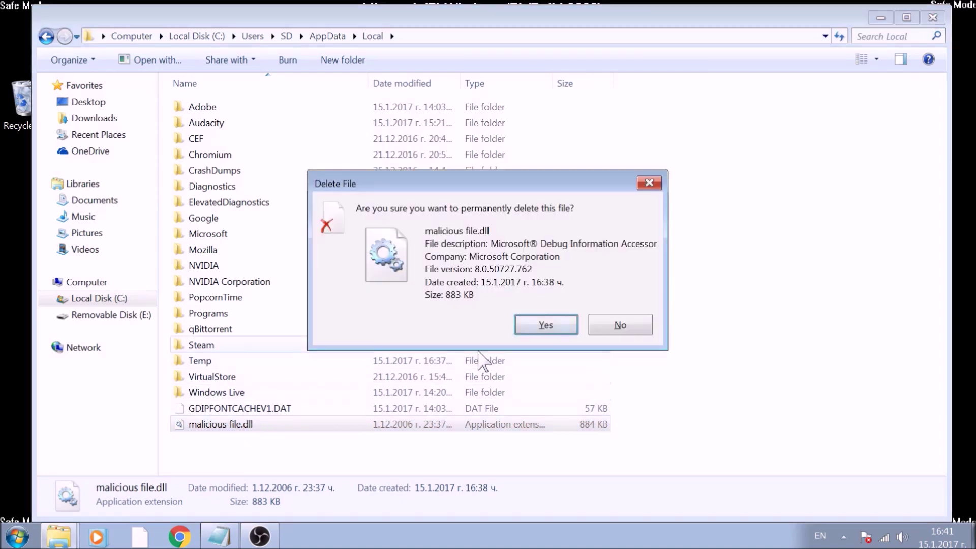
pyautogui.click(543, 330)
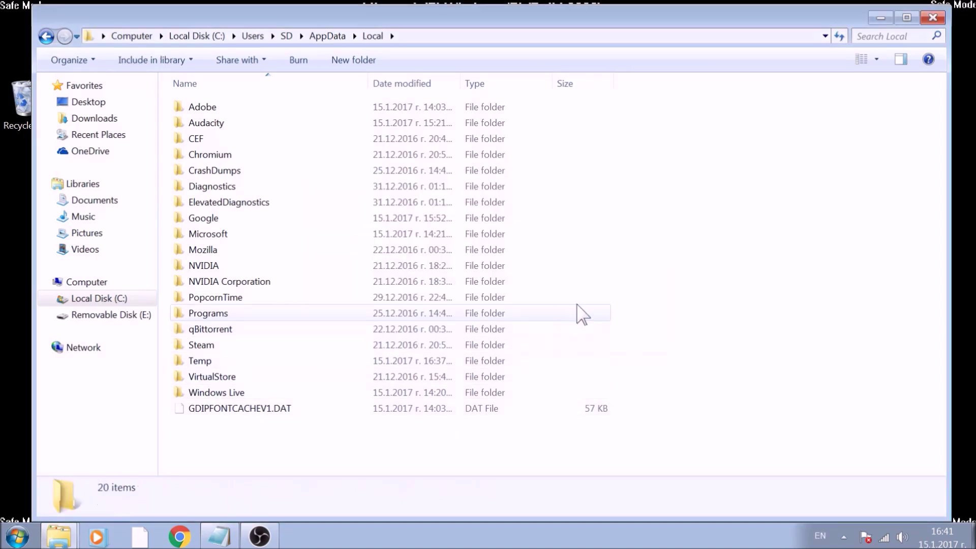
# - Close Explorer and launch Registry Editor from a 'regedit' Start search
pyautogui.click(932, 18)
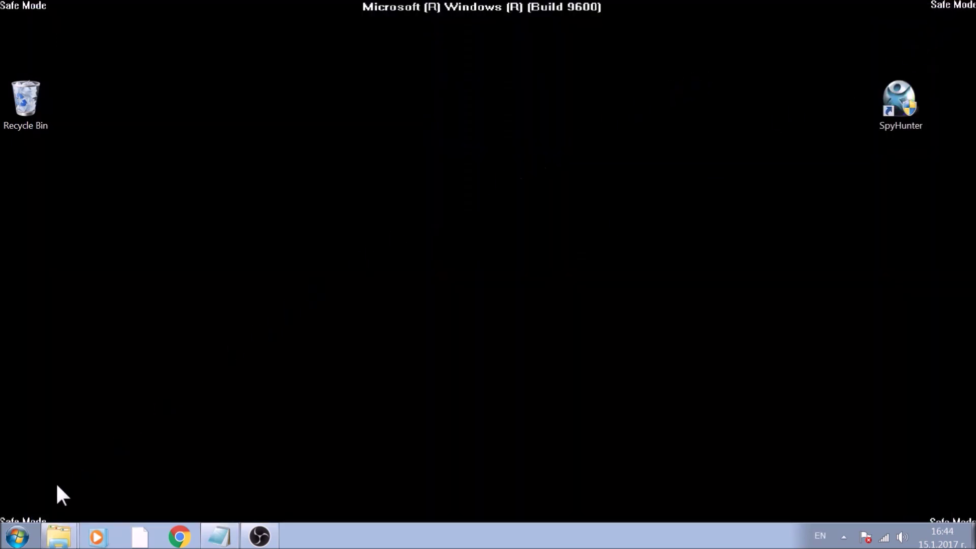
pyautogui.click(17, 536)
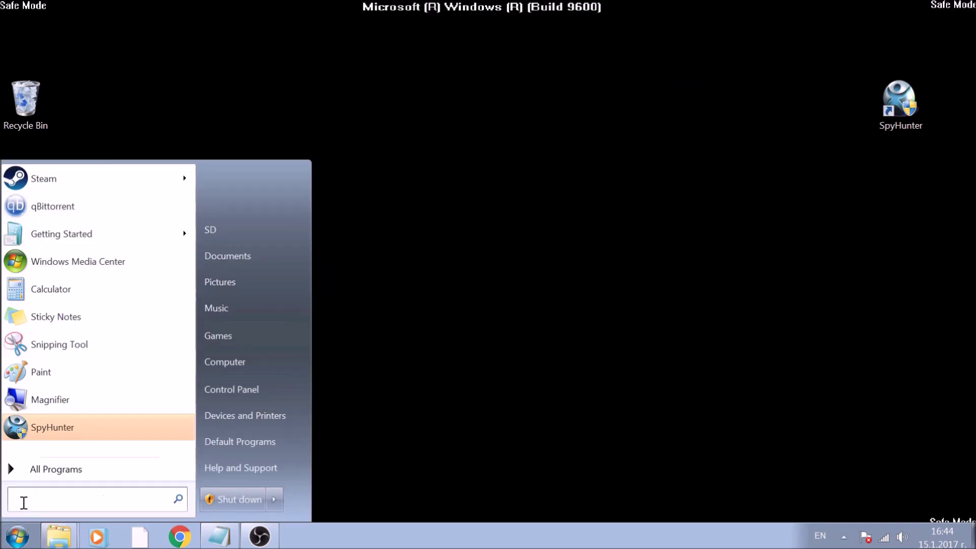
pyautogui.write('regedi')
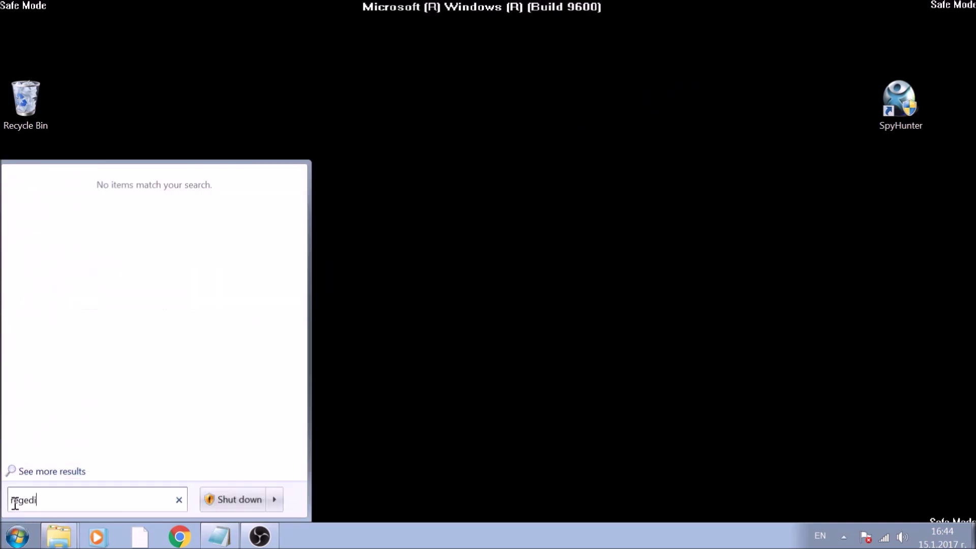
pyautogui.write('t')
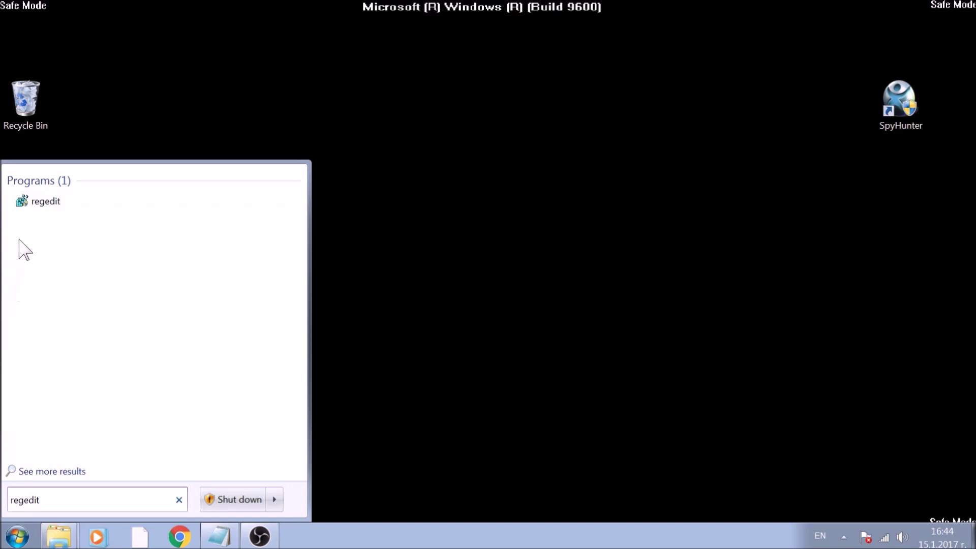
pyautogui.click(37, 201)
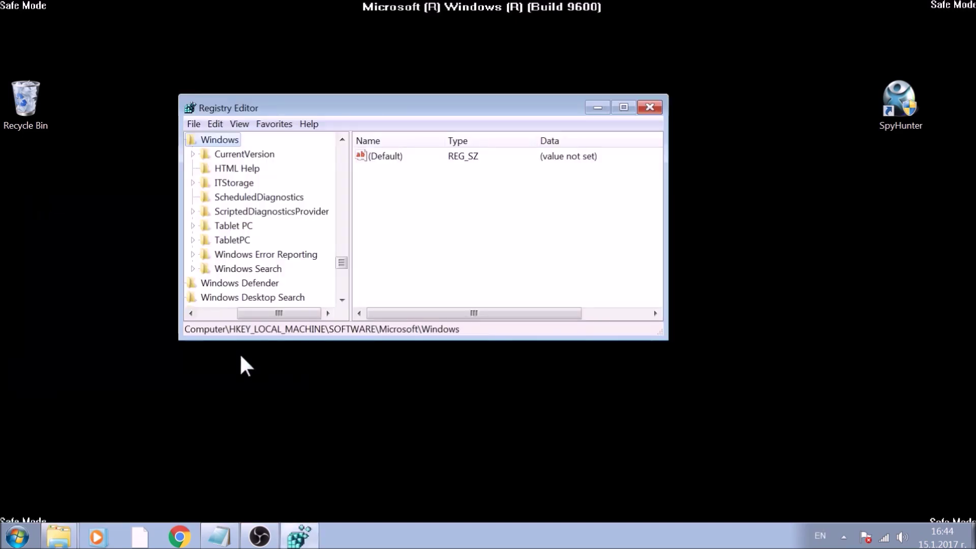
# - Adjust the Registry Editor layout and collapse HKEY_LOCAL_MACHINE back to the root hives
pyautogui.moveTo(341, 262); pyautogui.dragTo(341, 148)
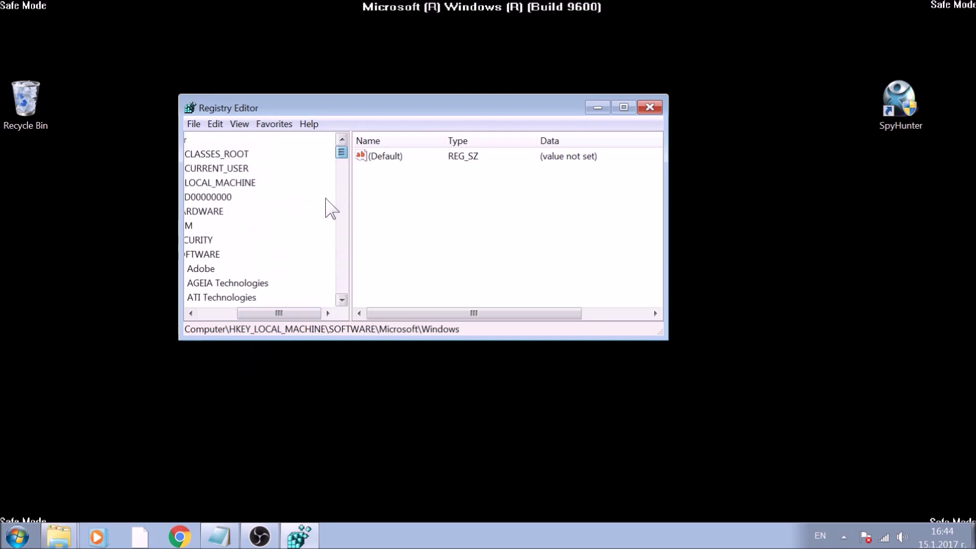
pyautogui.moveTo(300, 313); pyautogui.dragTo(254, 313)
pyautogui.click(207, 183)
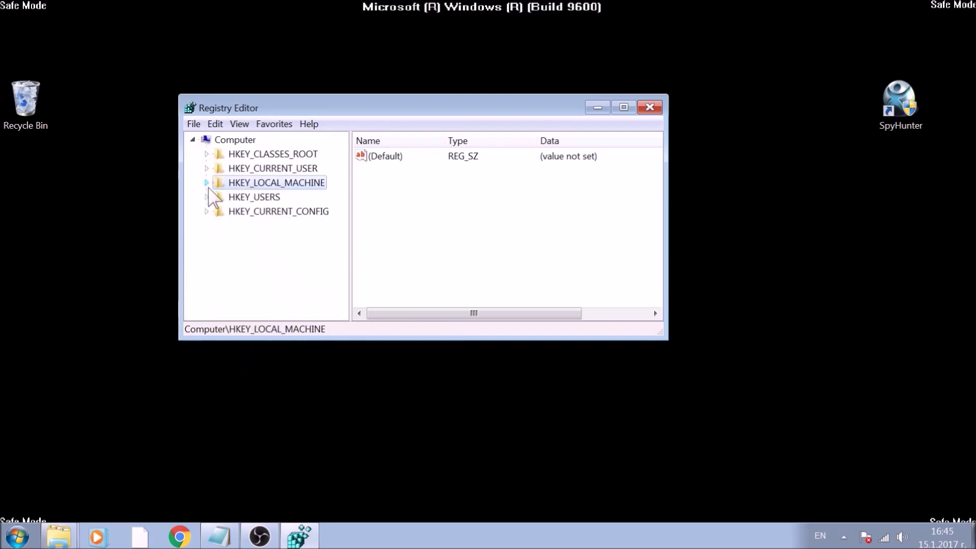
# - Browse the root hives, then expand HKEY_LOCAL_MACHINE and open SOFTWARE
pyautogui.click(298, 174)
pyautogui.click(297, 183)
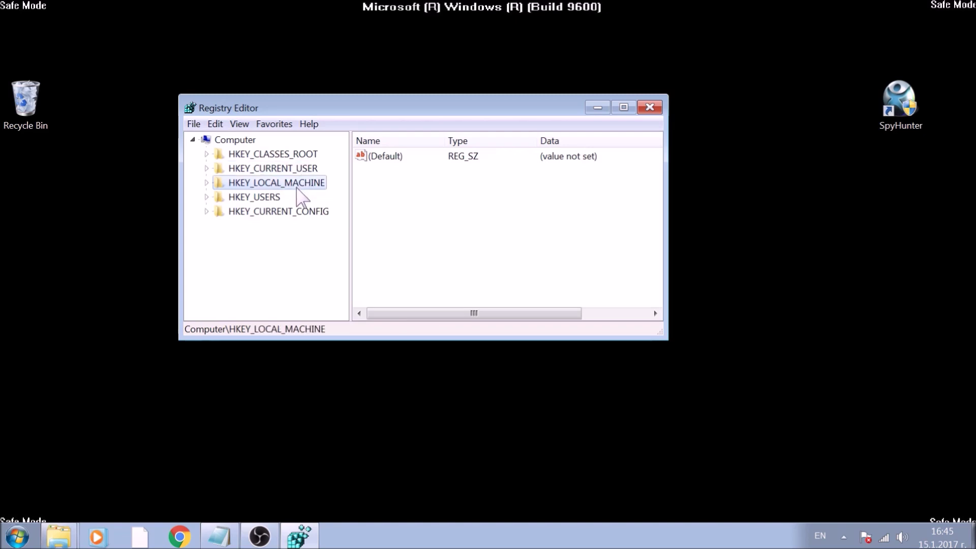
pyautogui.click(274, 197)
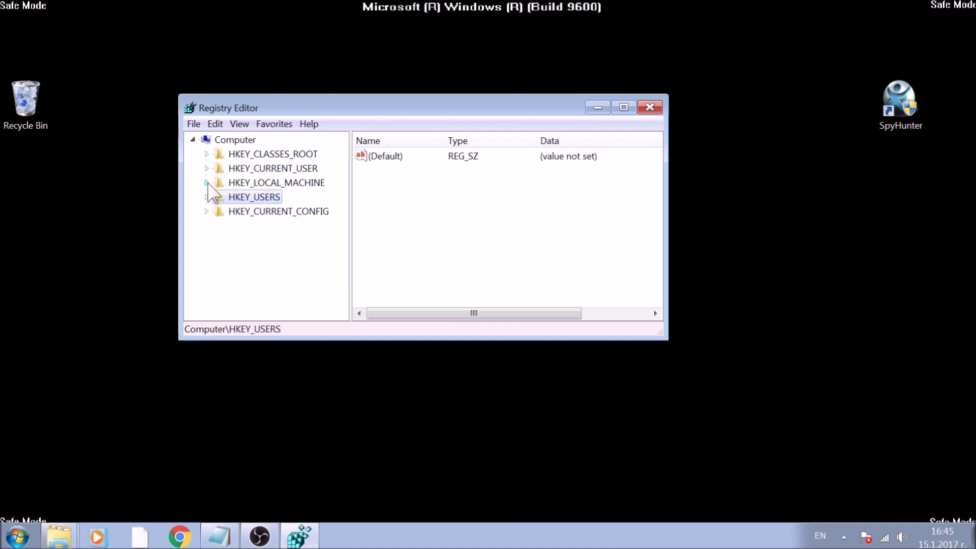
pyautogui.click(207, 183)
pyautogui.click(267, 142)
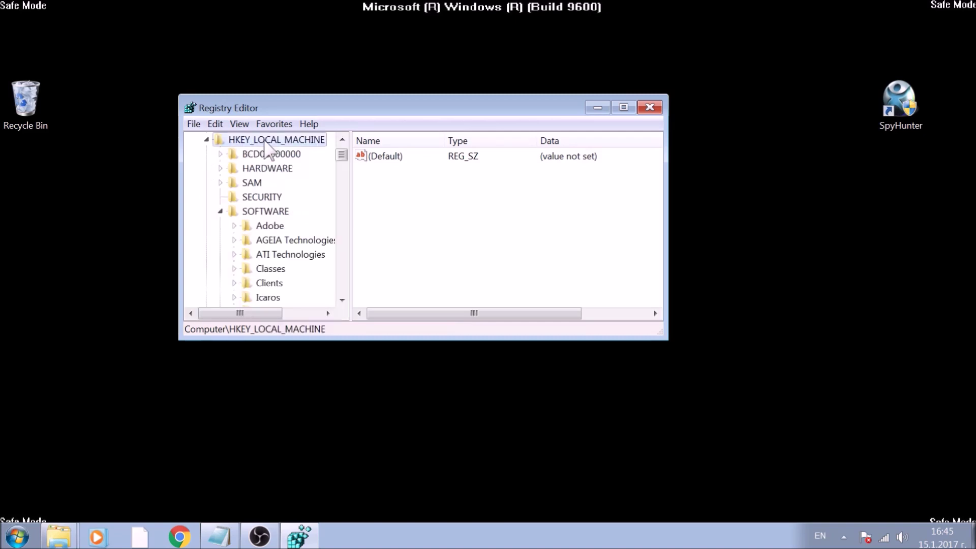
pyautogui.click(267, 211)
# - Open SOFTWARE\Microsoft and scroll down to expand its Windows key
pyautogui.scroll(-1, 267, 224)
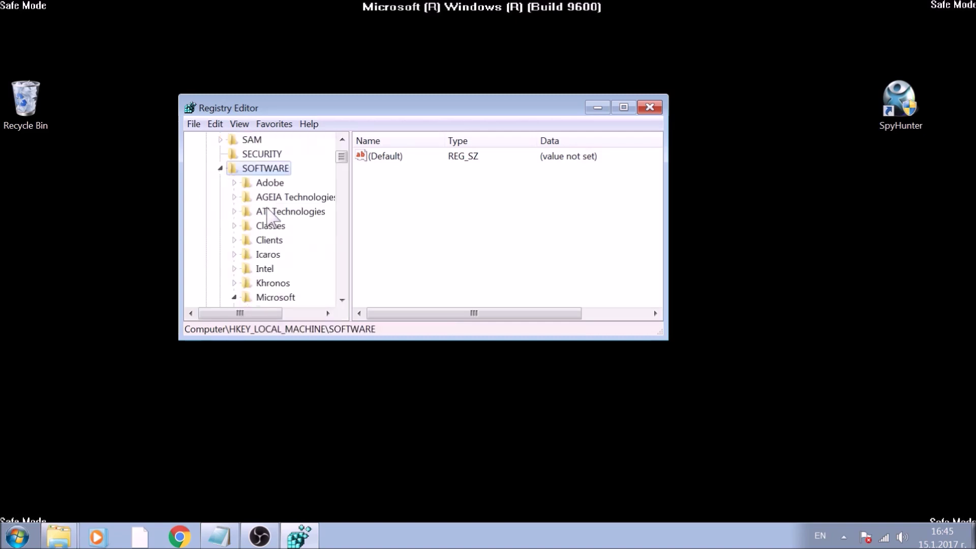
pyautogui.scroll(-2, 267, 213)
pyautogui.click(268, 211)
pyautogui.scroll(-3, 267, 211)
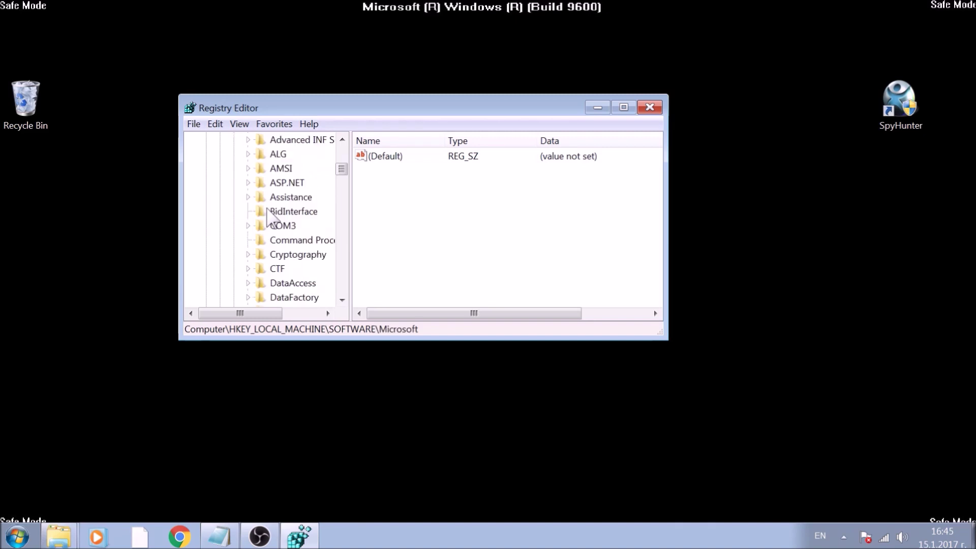
pyautogui.scroll(-4, 268, 212)
pyautogui.scroll(-2, 269, 213)
pyautogui.scroll(-2, 268, 214)
pyautogui.scroll(-4, 270, 216)
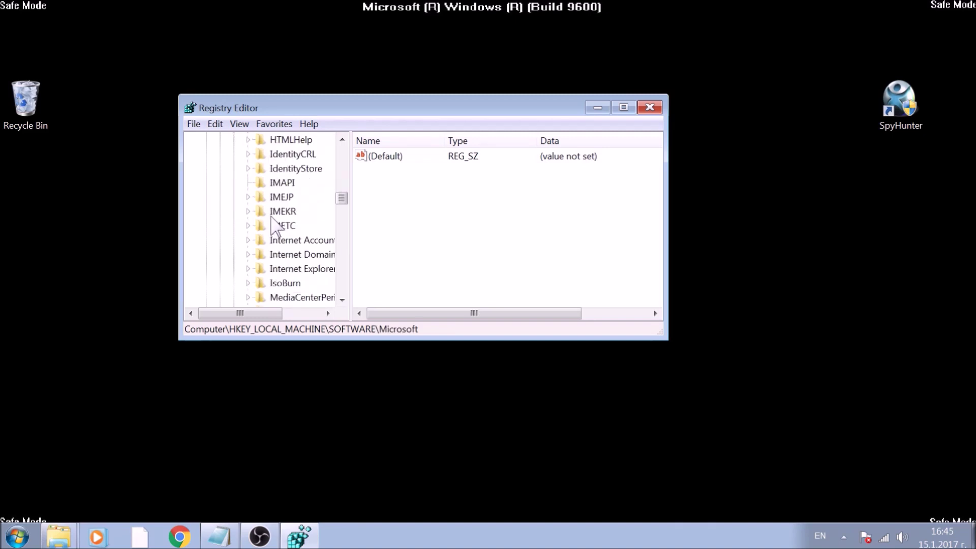
pyautogui.scroll(-2, 271, 224)
pyautogui.scroll(-2, 272, 229)
pyautogui.scroll(-3, 273, 230)
pyautogui.scroll(-3, 273, 230)
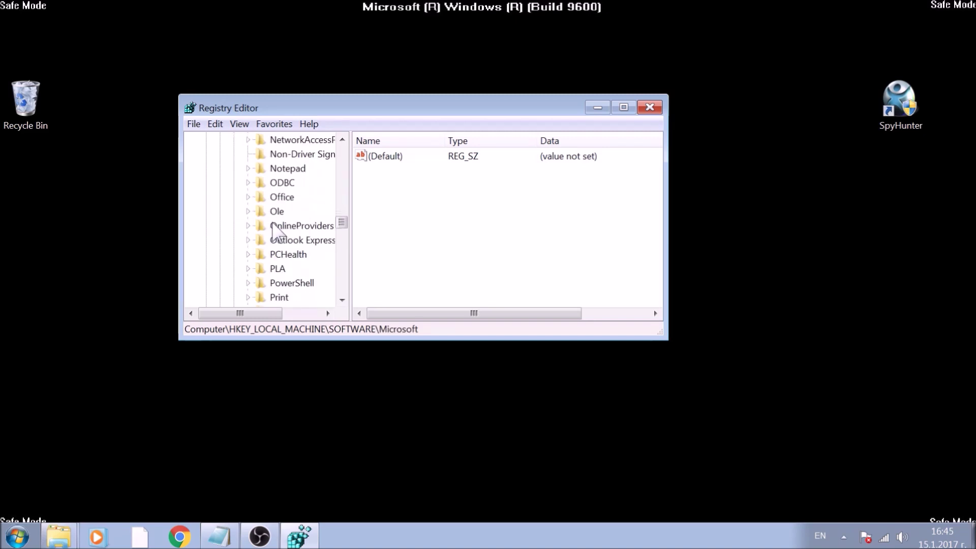
pyautogui.scroll(-4, 272, 230)
pyautogui.scroll(-4, 272, 230)
pyautogui.scroll(-3, 273, 230)
pyautogui.scroll(-3, 274, 224)
pyautogui.doubleClick(277, 211)
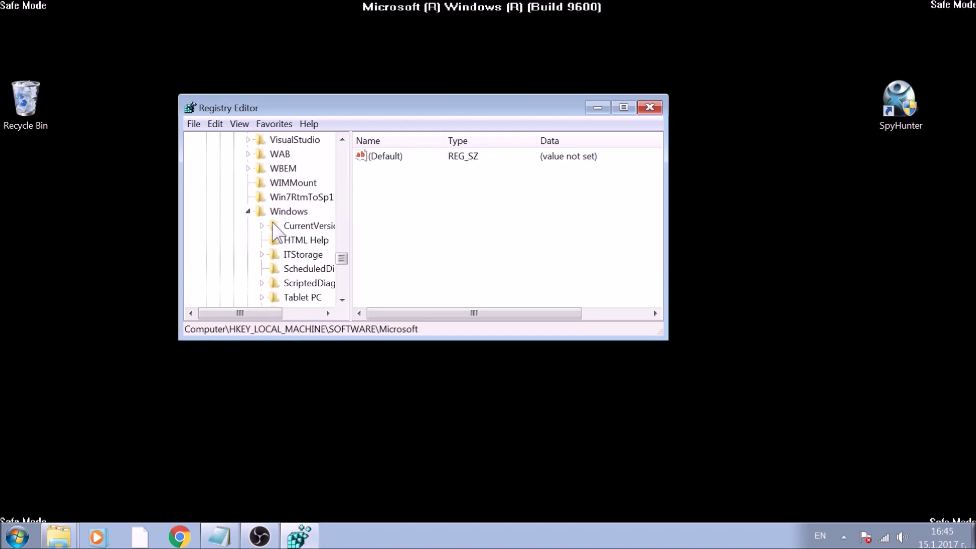
# - Expand CurrentVersion and scroll the tree down to its Run key
pyautogui.click(284, 226)
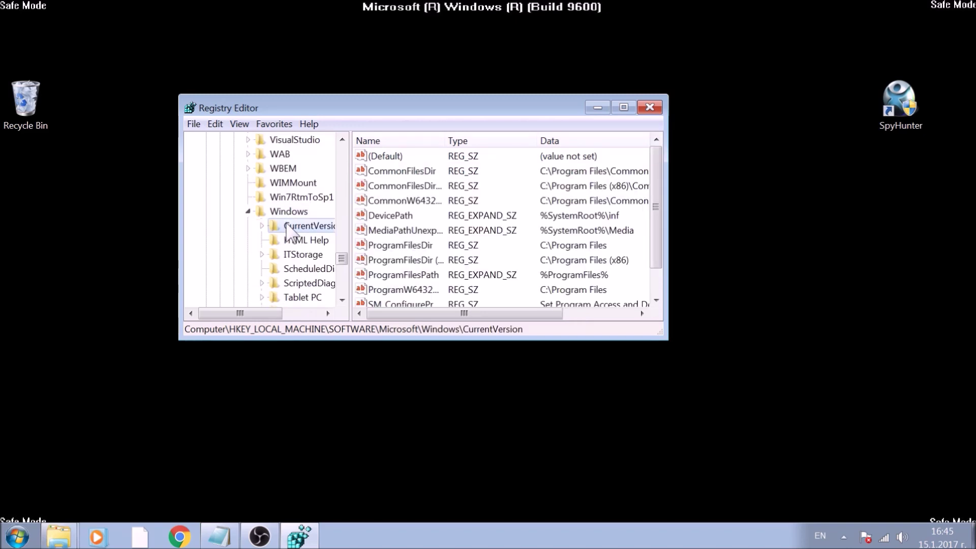
pyautogui.click(262, 226)
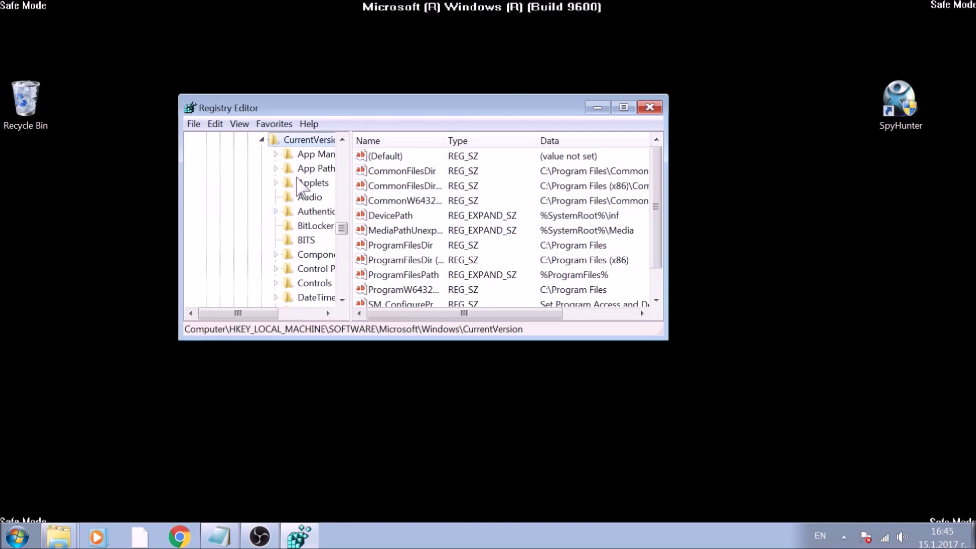
pyautogui.scroll(-5, 297, 189)
pyautogui.scroll(-1, 304, 196)
pyautogui.scroll(-3, 303, 198)
pyautogui.scroll(-1, 305, 211)
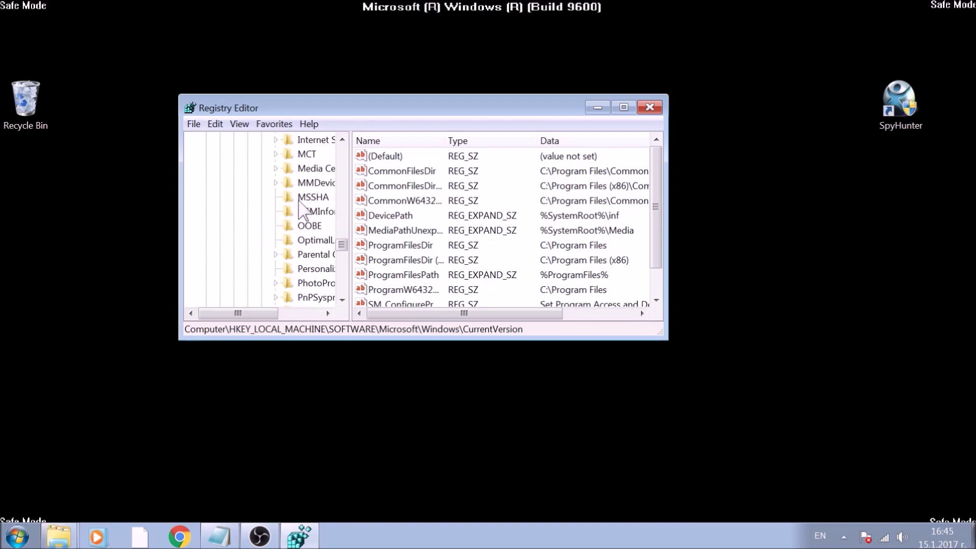
pyautogui.scroll(-1, 305, 213)
pyautogui.moveTo(268, 313); pyautogui.dragTo(298, 313)
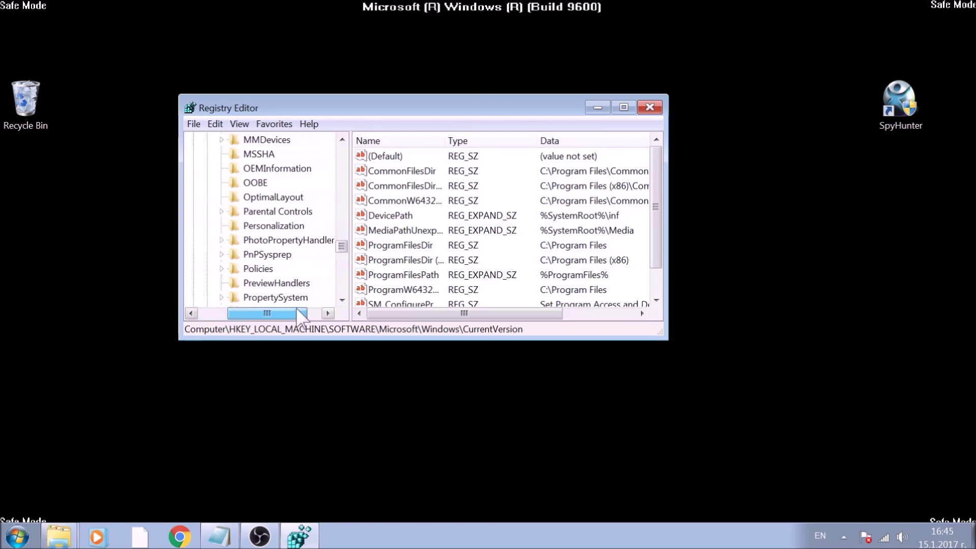
pyautogui.scroll(-1, 283, 267)
pyautogui.scroll(-2, 281, 267)
# - View the Run key's startup values, check RunOnce, and select RTHDVCPL
pyautogui.click(249, 213)
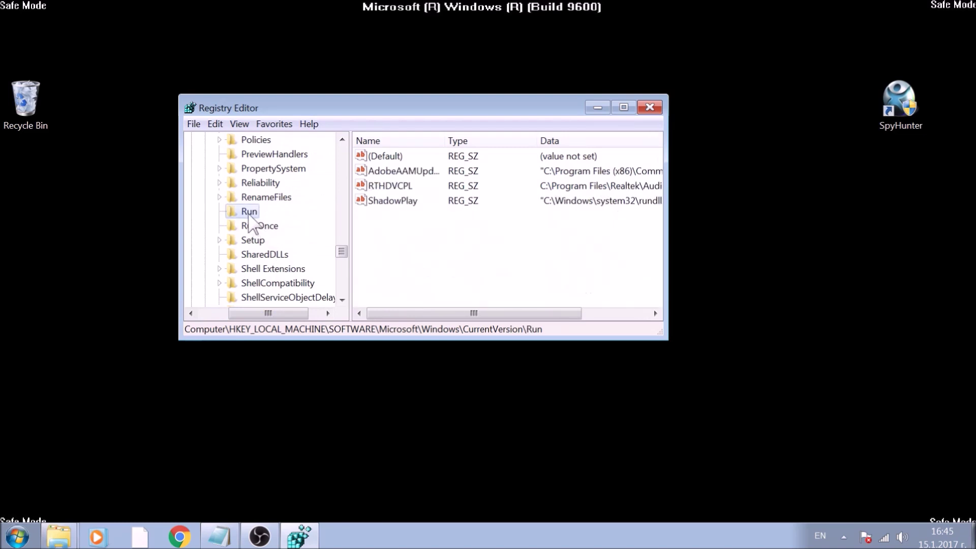
pyautogui.click(251, 229)
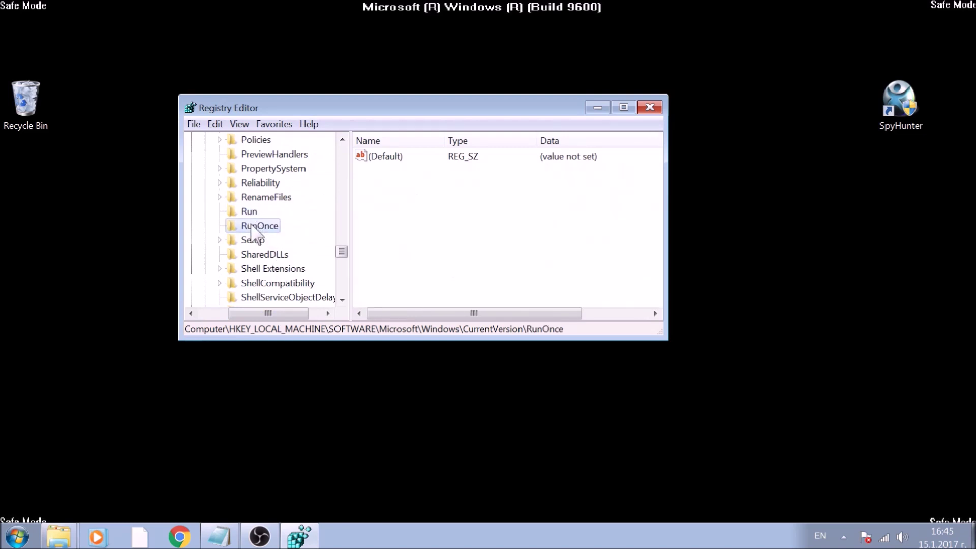
pyautogui.click(250, 213)
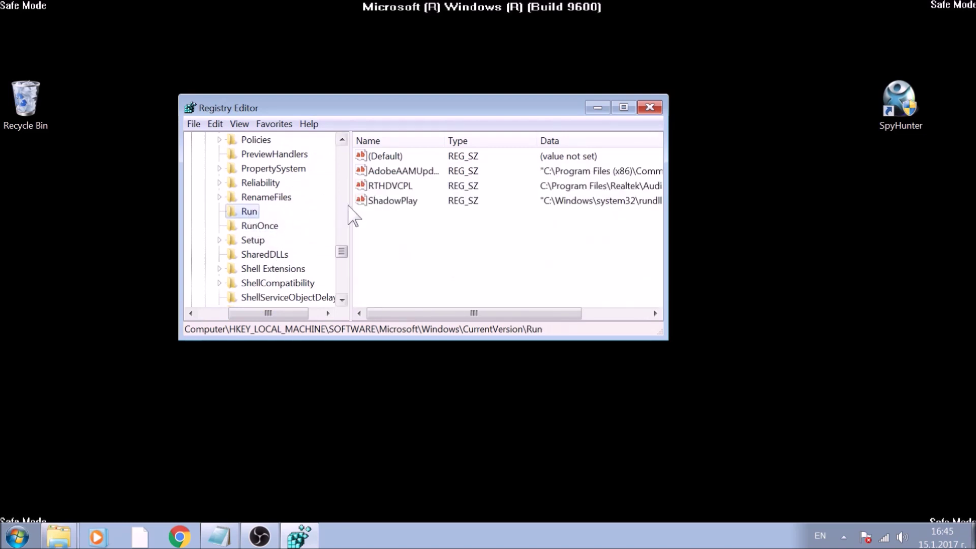
pyautogui.click(397, 187)
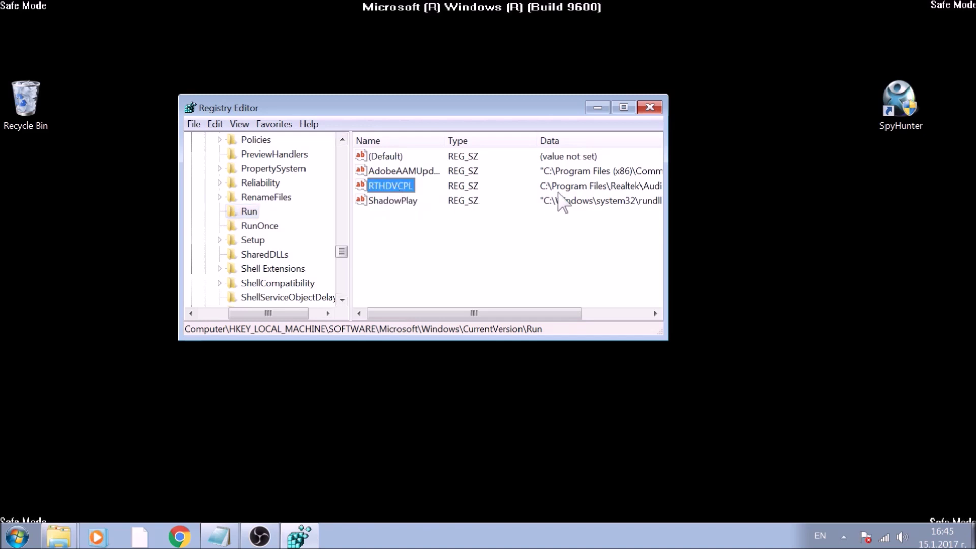
pyautogui.moveTo(508, 312); pyautogui.dragTo(588, 313)
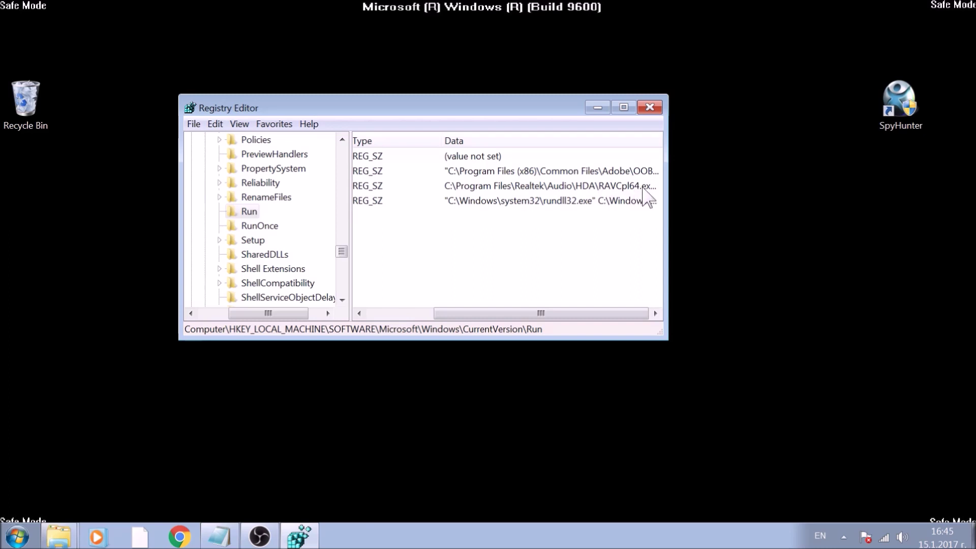
pyautogui.moveTo(559, 313); pyautogui.dragTo(444, 313)
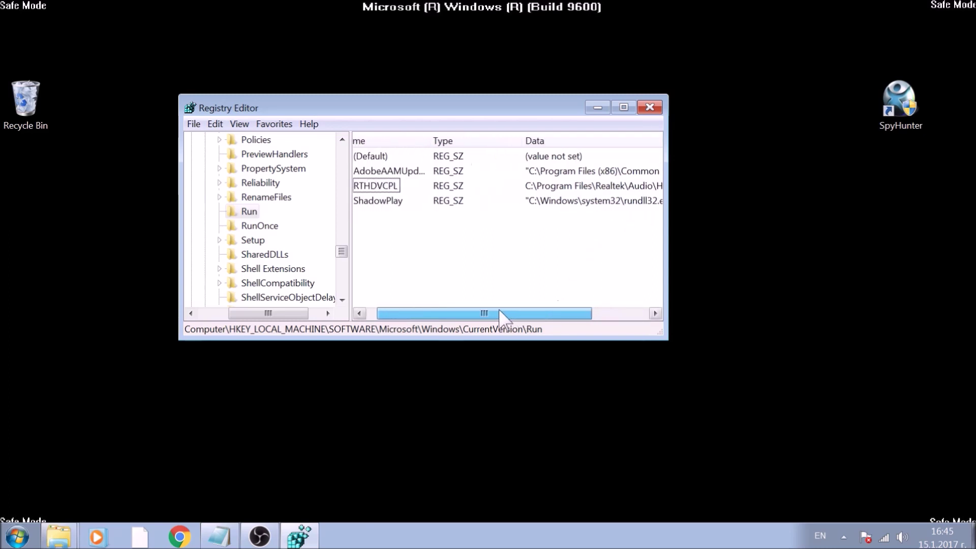
# - Delete the RTHDVCPL value, confirm the removal, and close Registry Editor
pyautogui.click(394, 187)
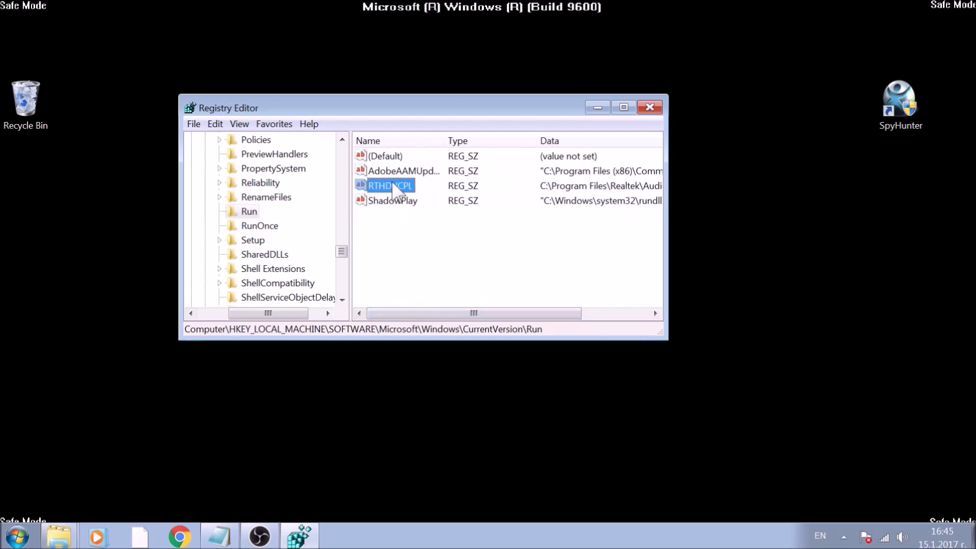
pyautogui.press('Delete')
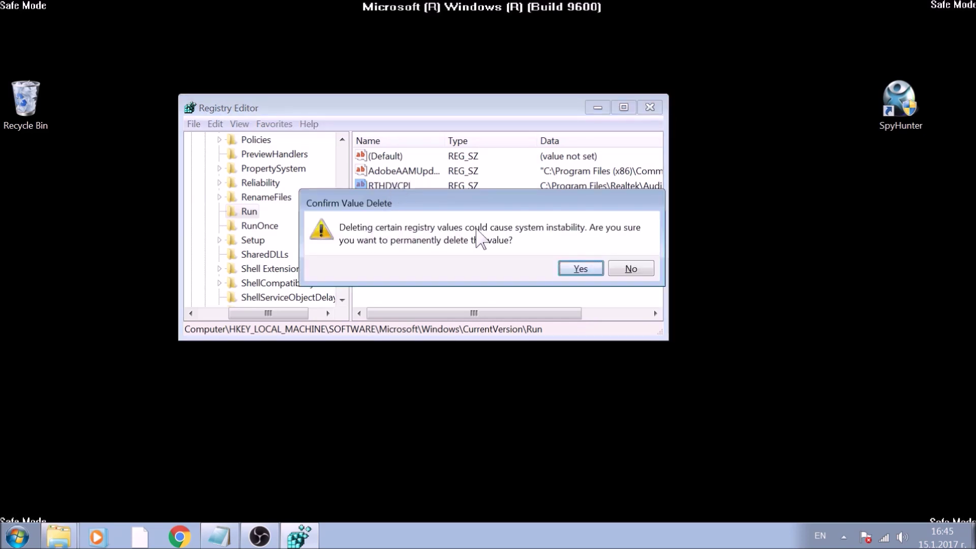
pyautogui.click(581, 268)
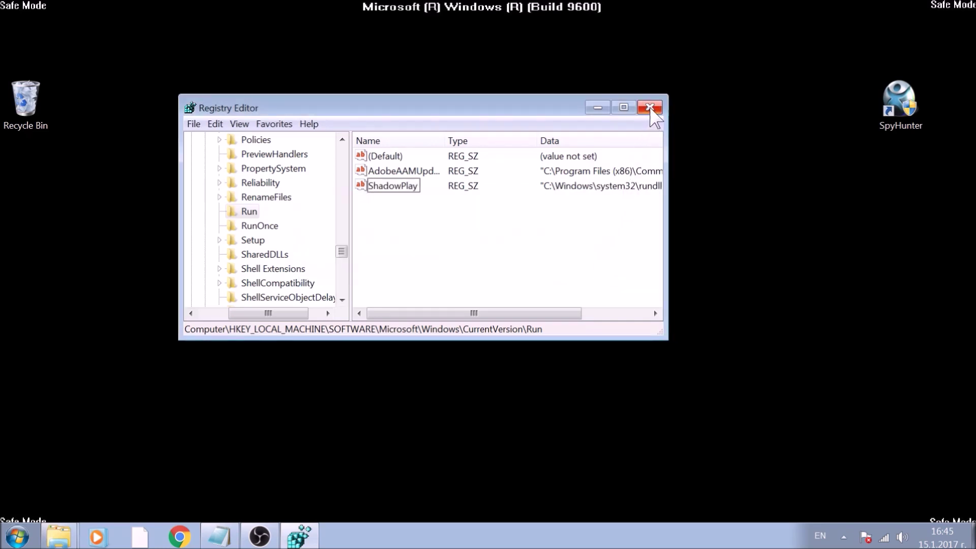
pyautogui.click(650, 108)
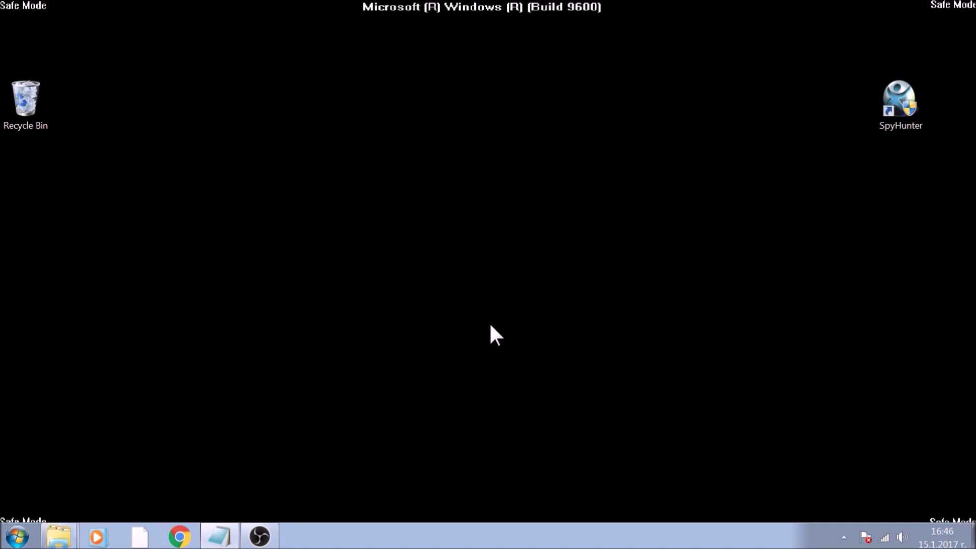
# - Launch SpyHunter 4 from its desktop shortcut
pyautogui.click(885, 107)
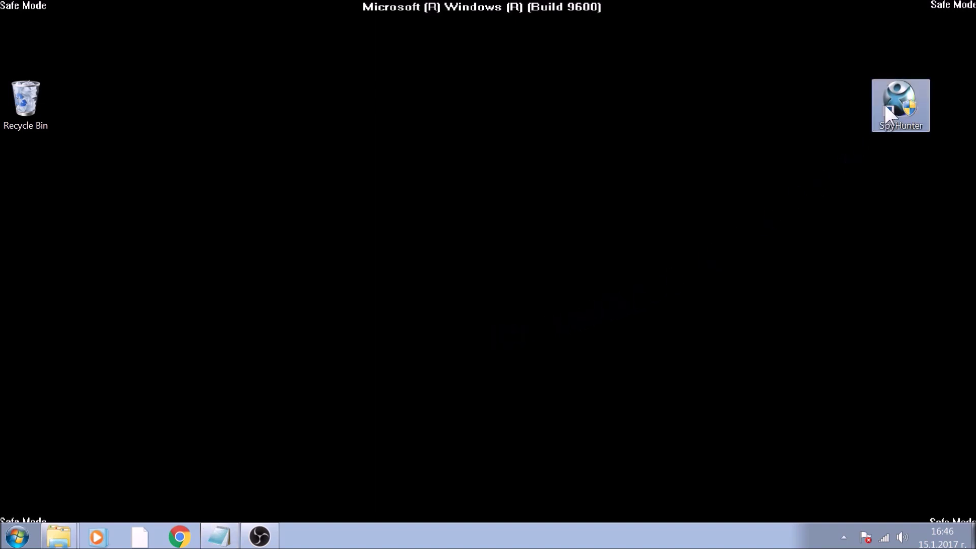
pyautogui.doubleClick(886, 107)
# - Allow SpyHunter 4 to run and go to its Start New Scan page
pyautogui.click(552, 311)
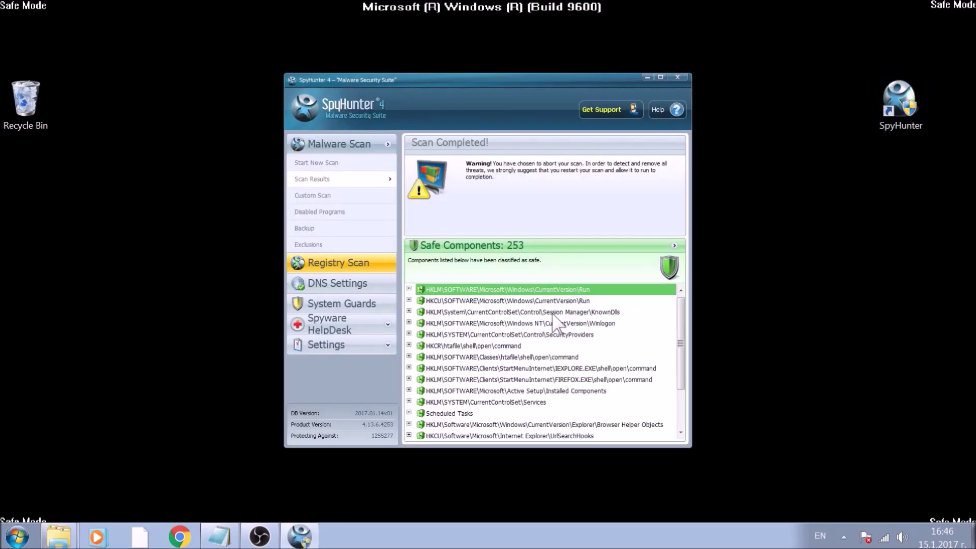
pyautogui.click(326, 162)
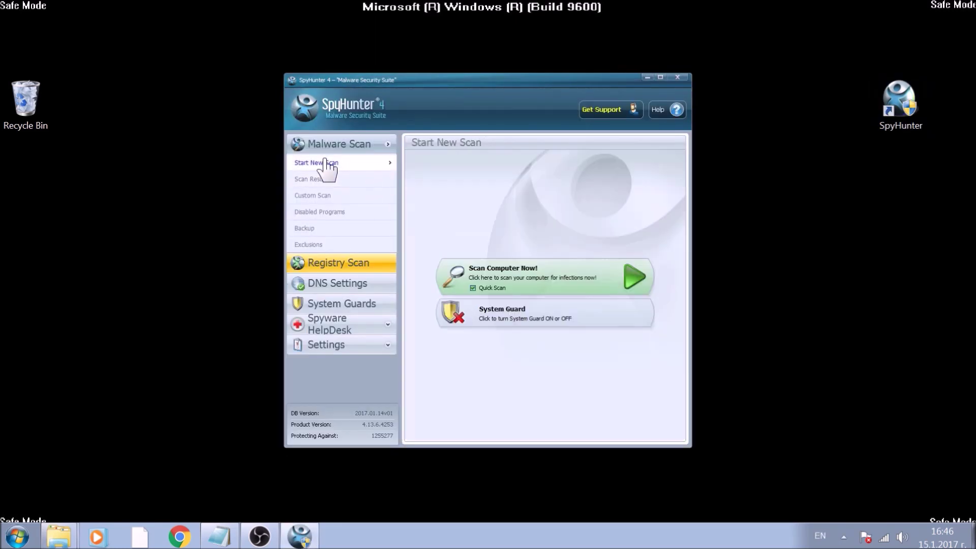